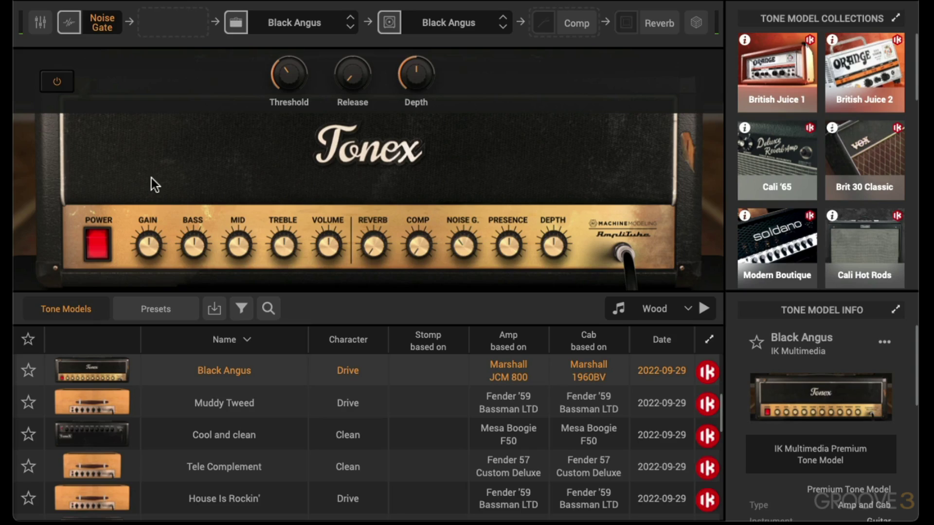
- Search the tone models for 'blink' and load Blink of the State
left_click(269, 310)
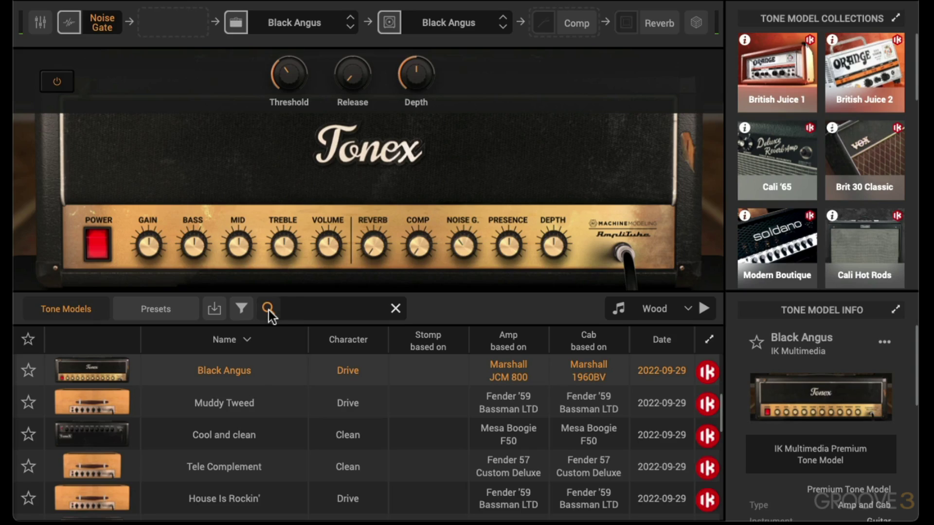
type("blink")
key("Return")
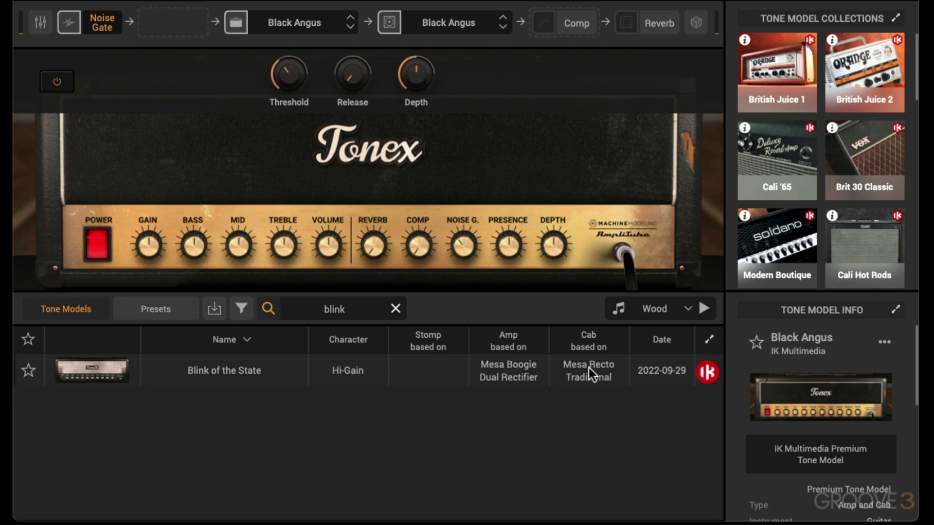
left_click(248, 372)
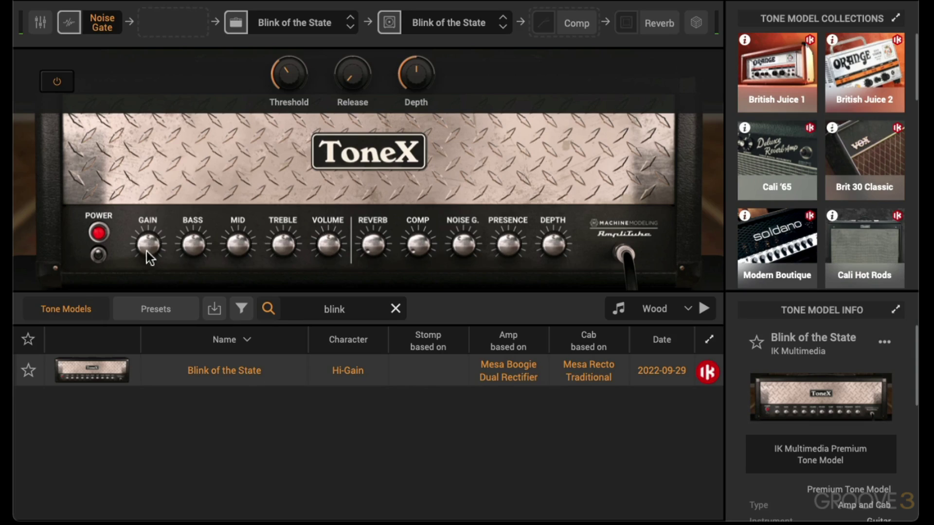
- Lower the amp gain to 2.9, set treble to about 5.6, and check the mid level
left_click_drag(147, 252, 147, 286)
left_click_drag(290, 243, 292, 239)
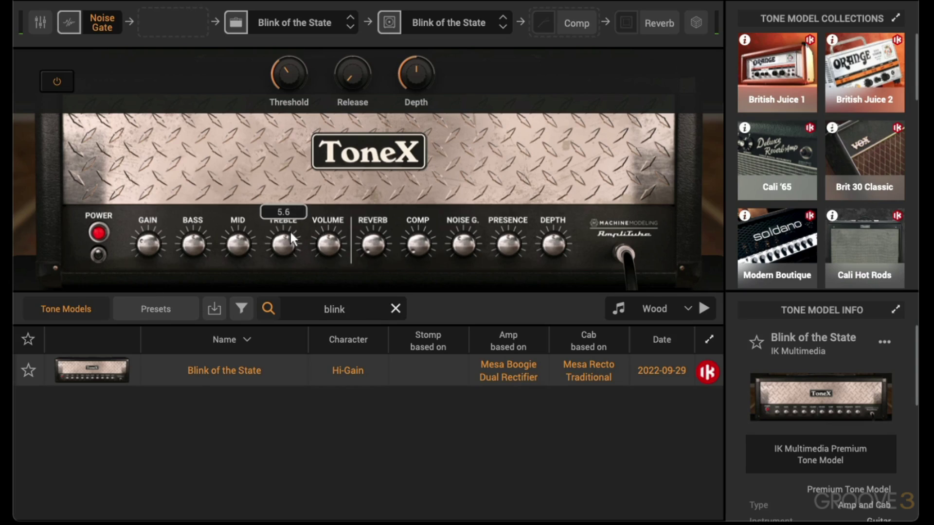
left_click(235, 244)
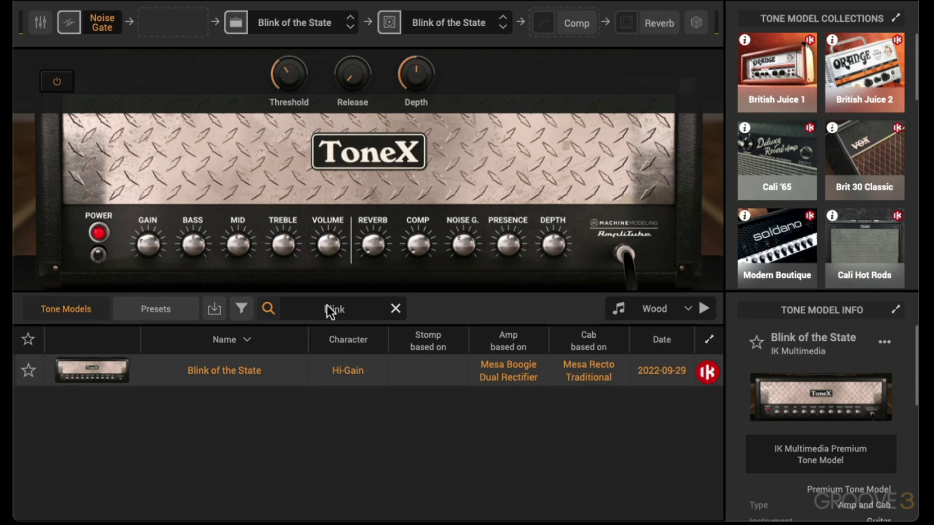
- Swap the cabinet for Pushed Supa by searching 'pushed sup' in the cab browser
left_click(461, 27)
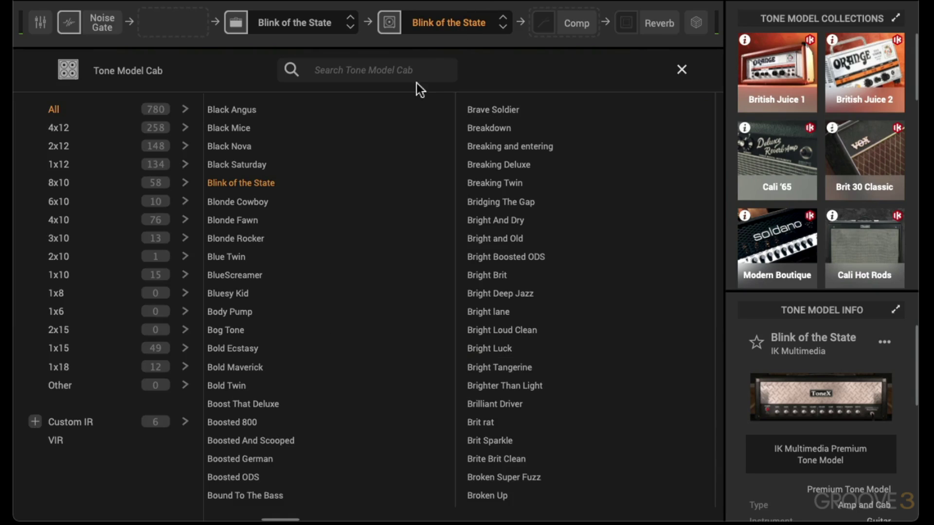
left_click(415, 71)
type("pus")
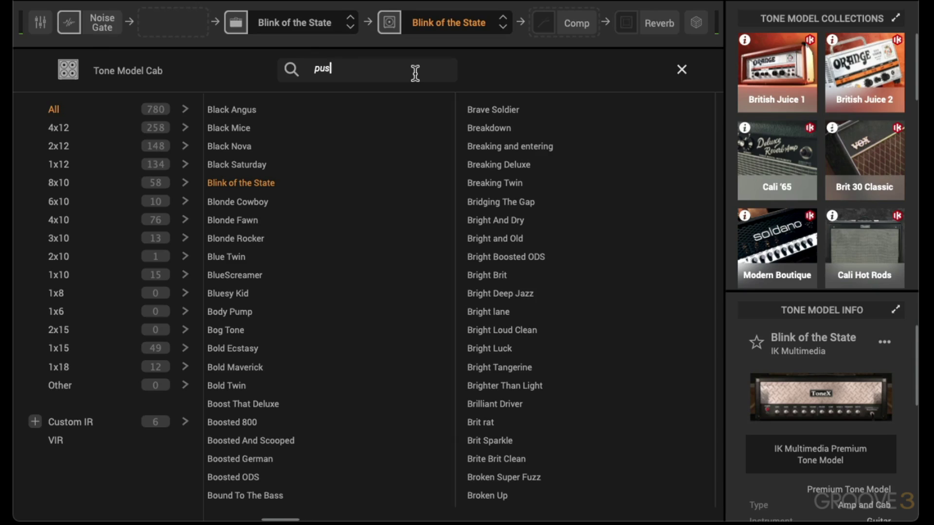
type("hed sup")
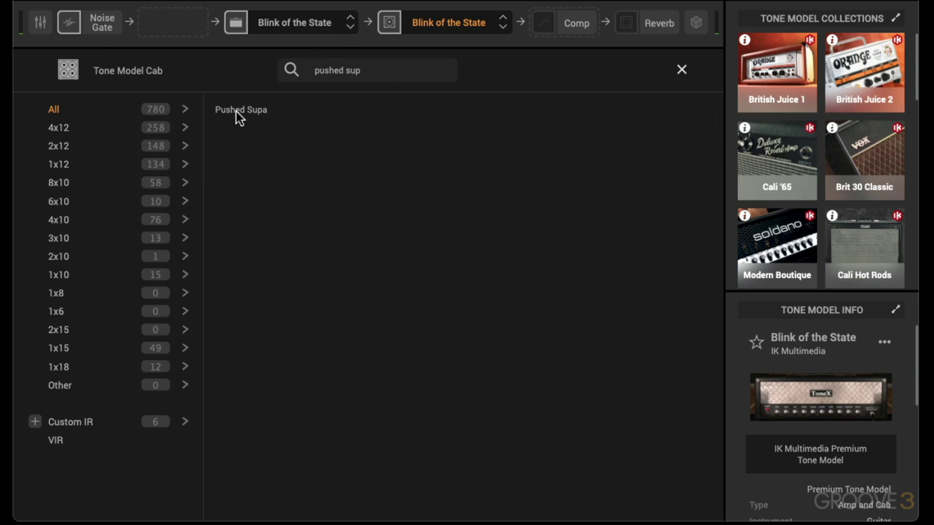
left_click(238, 116)
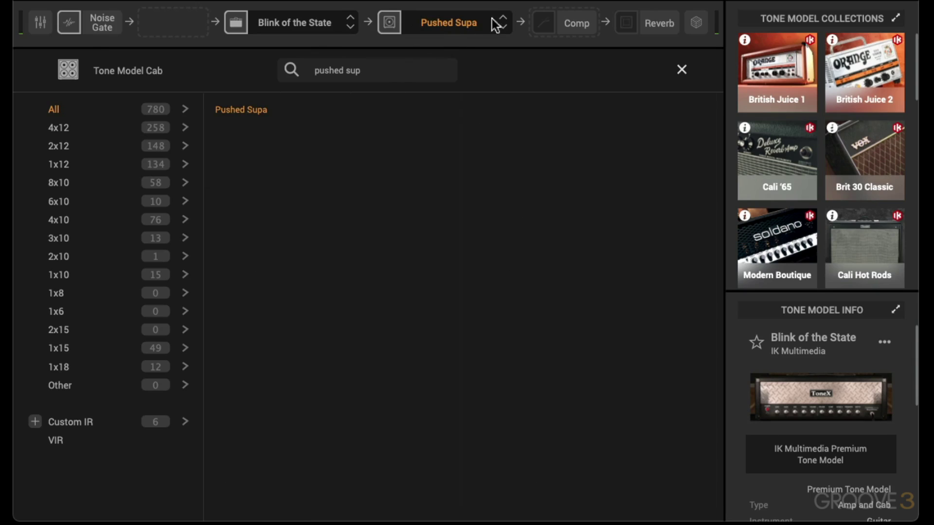
left_click(682, 69)
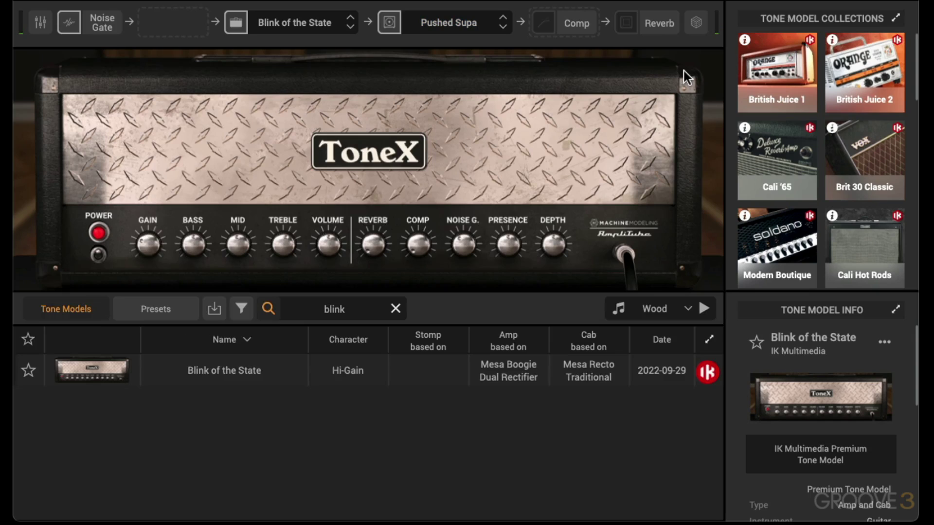
- Enable the compressor and set its threshold to -19.0 and gain to -1
left_click(574, 27)
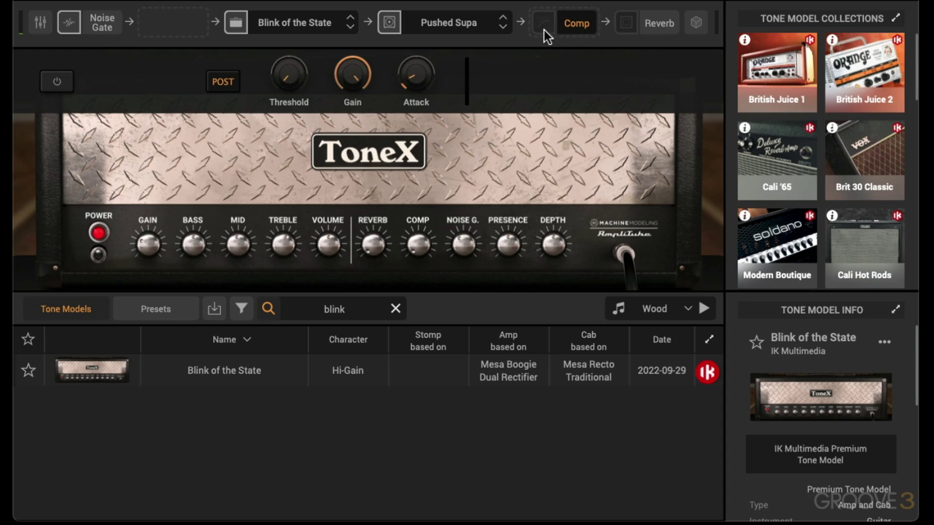
left_click(544, 30)
left_click_drag(291, 78, 301, 22)
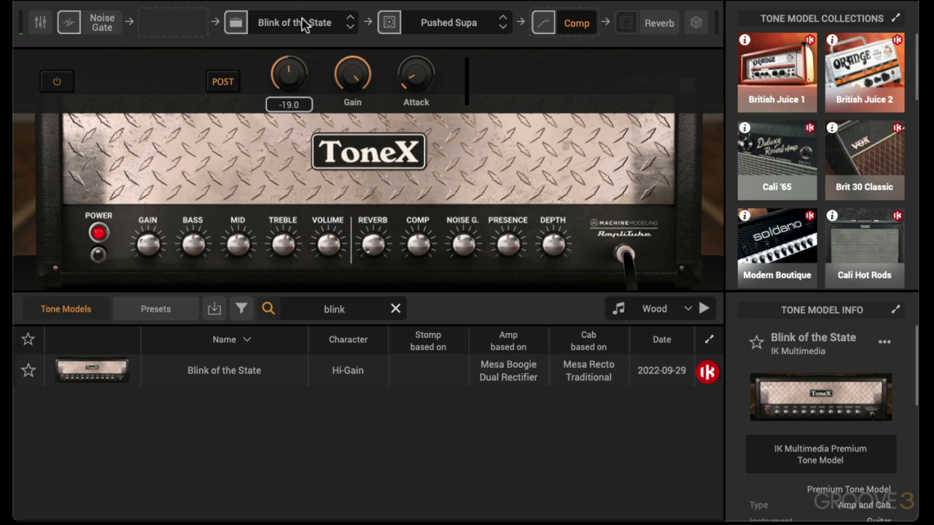
left_click_drag(349, 74, 346, 83)
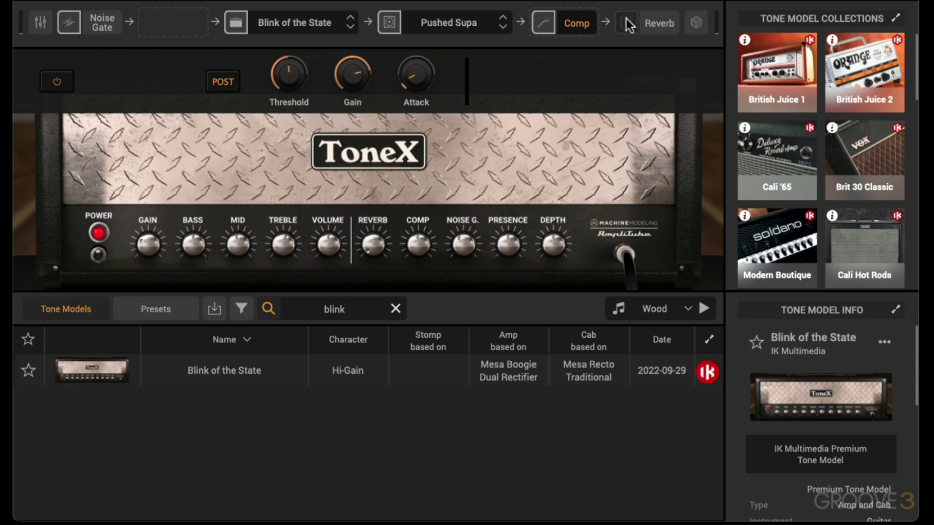
- Switch the reverb to Plate, raise Color, and set Mix to 34 and Pre Delay to 80.0
left_click(668, 23)
left_click(256, 82)
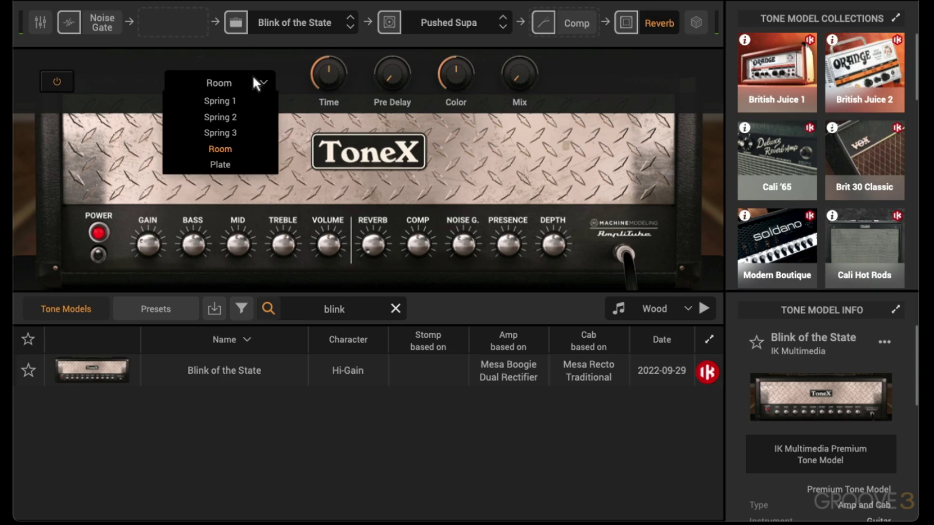
left_click(232, 162)
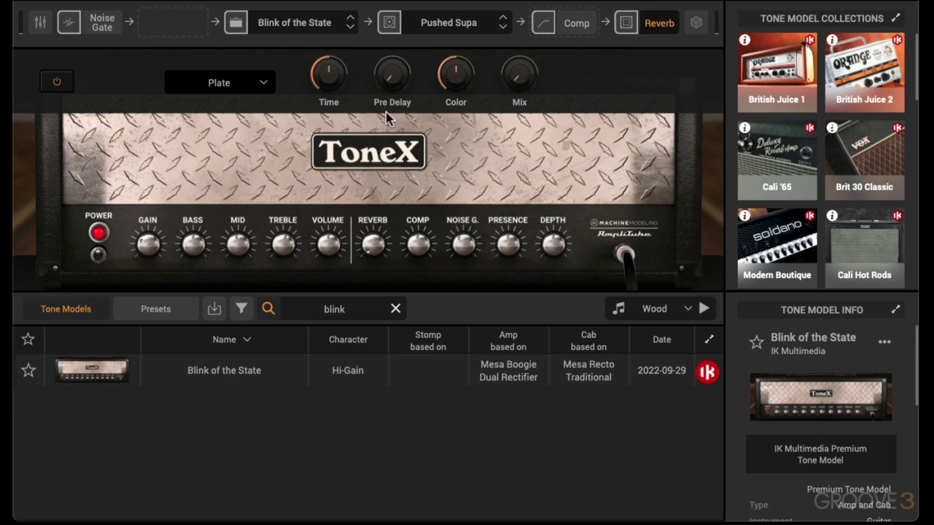
left_click_drag(457, 70, 457, 18)
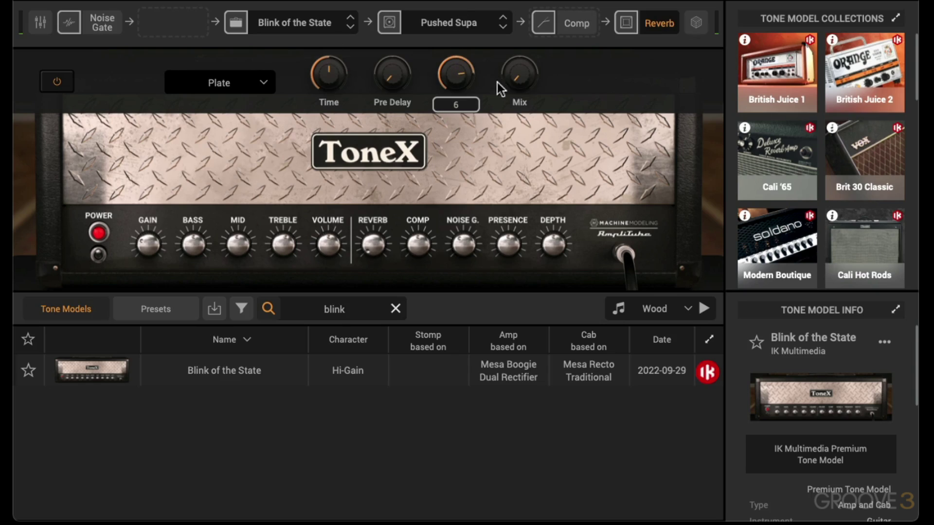
left_click_drag(516, 74, 514, 4)
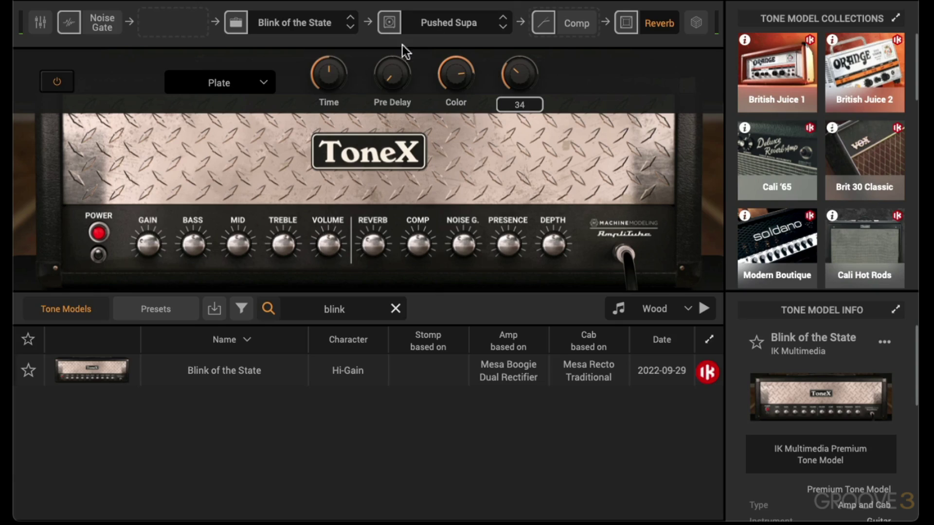
left_click_drag(392, 74, 395, 42)
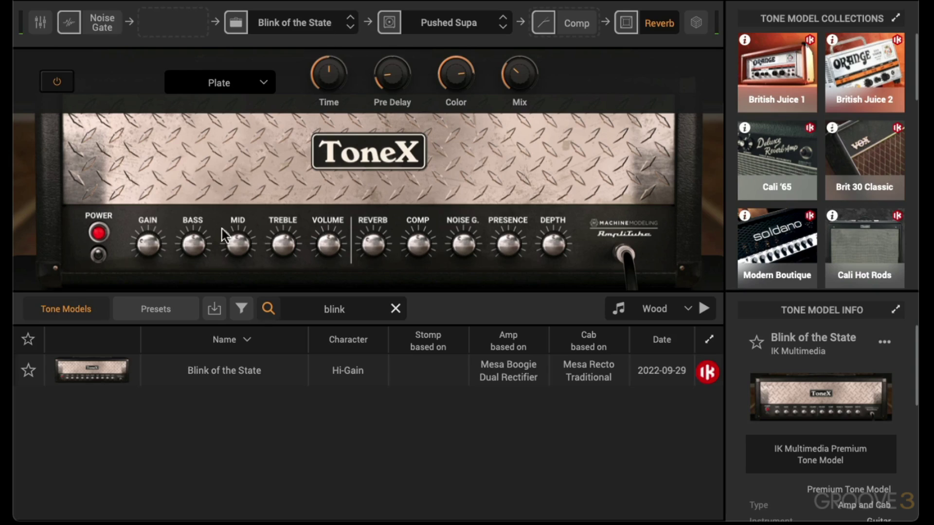
- Open the save form and name the preset 'Gary Mesa Amp Fender Cab'
left_click(214, 313)
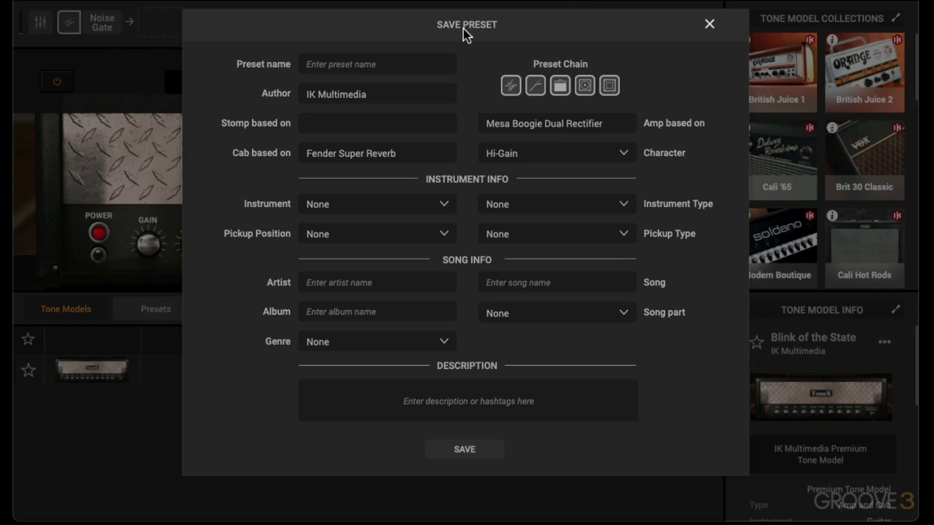
left_click(396, 64)
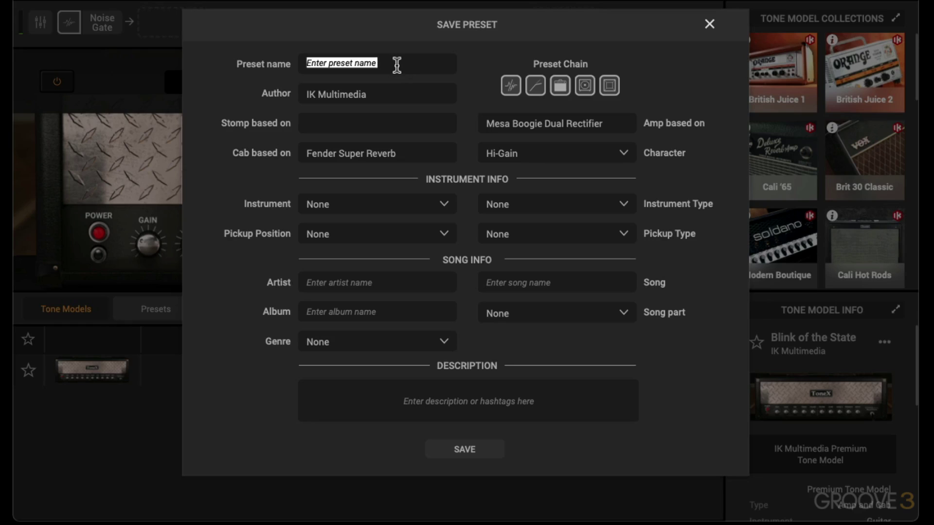
type("Gary")
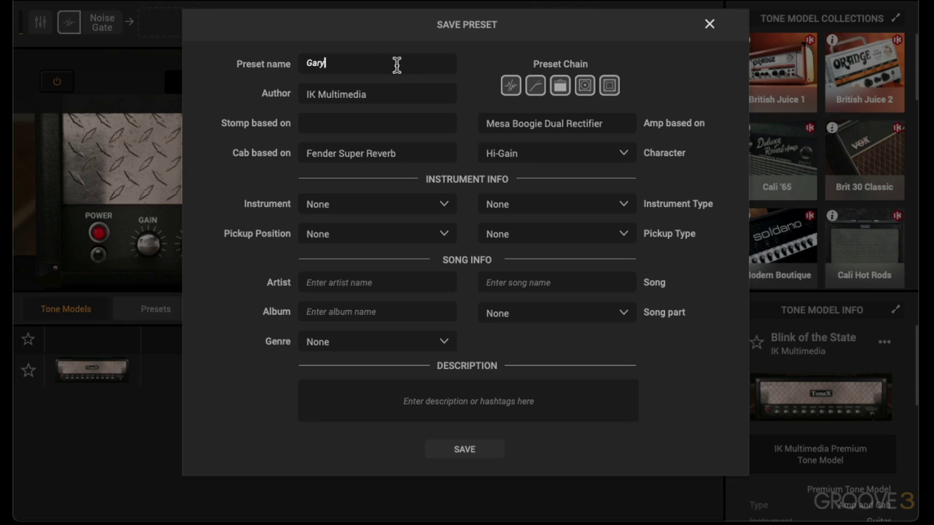
type(" Mesa Amp Fender Cab")
left_click(525, 128)
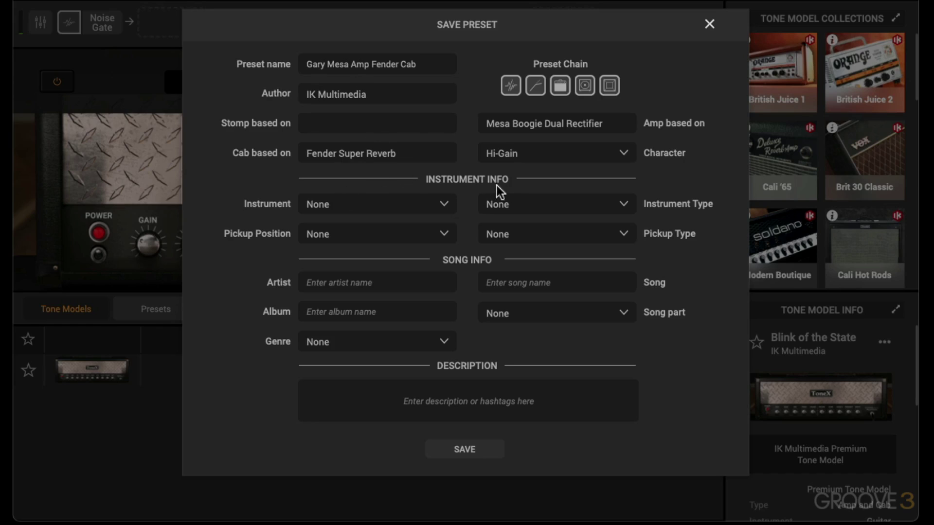
- Set the preset's instrument to Electric Guitar and pickup position to Bridge
left_click(419, 206)
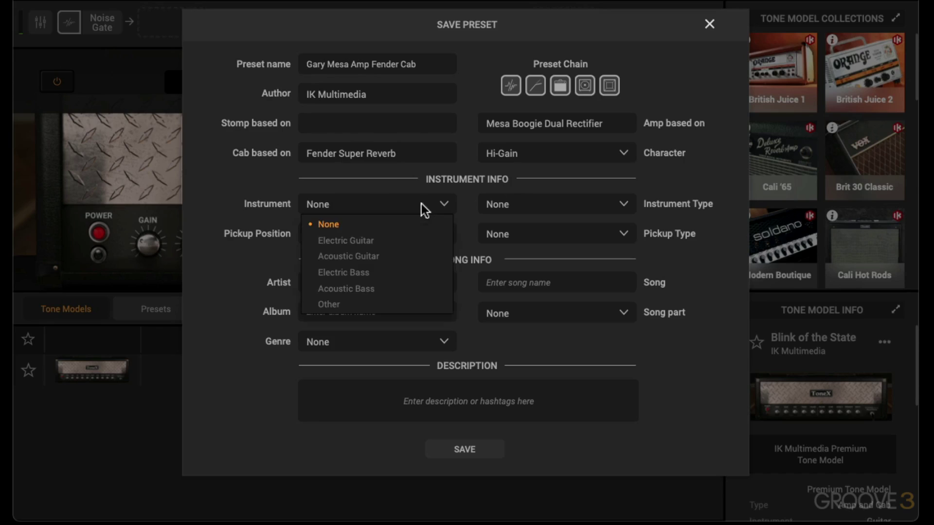
left_click(378, 237)
left_click(377, 233)
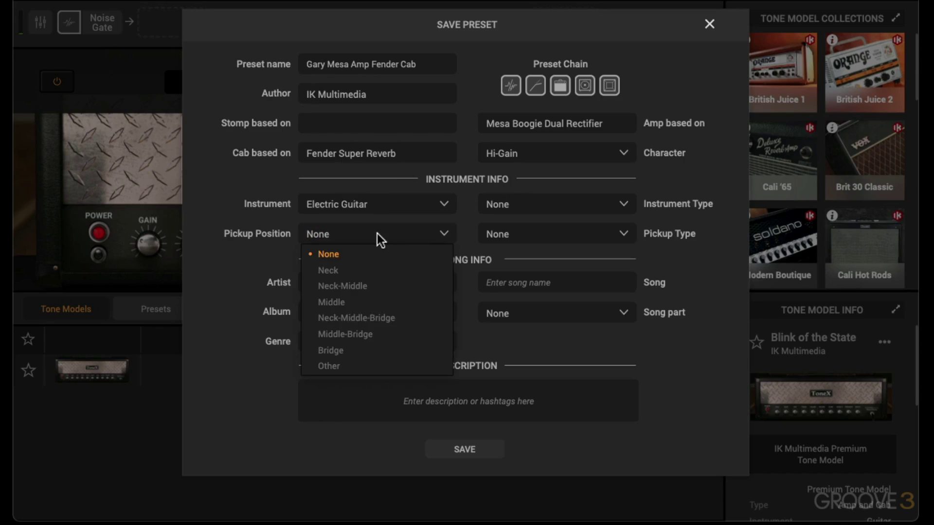
left_click(348, 347)
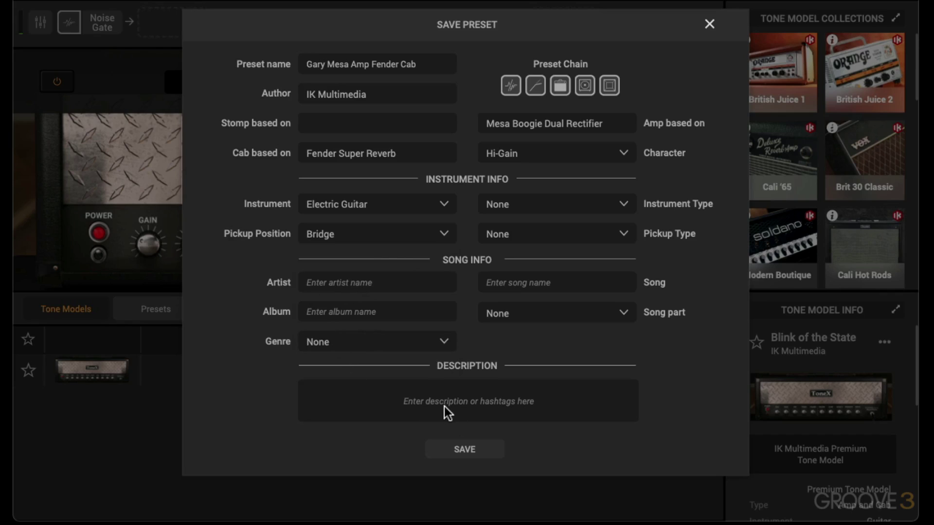
- Save the preset, then search the Presets list for 'gary'
left_click(460, 451)
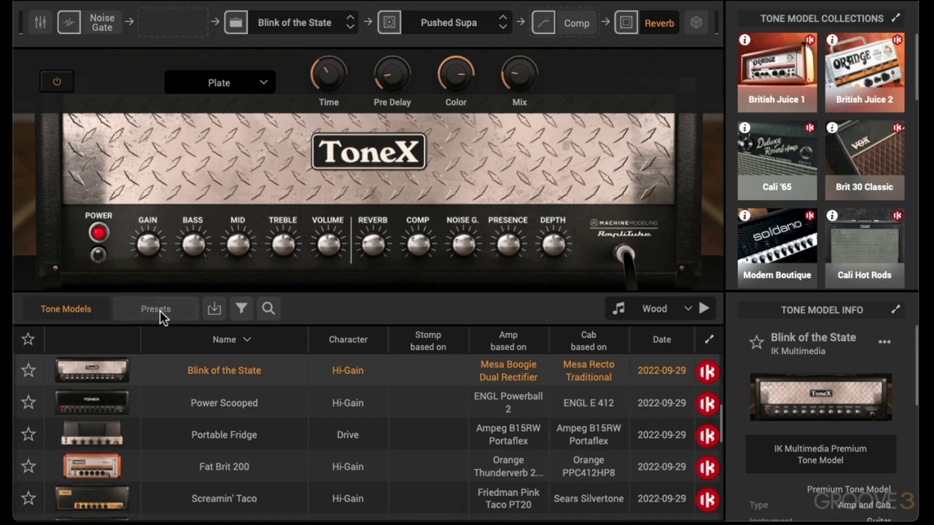
left_click(160, 311)
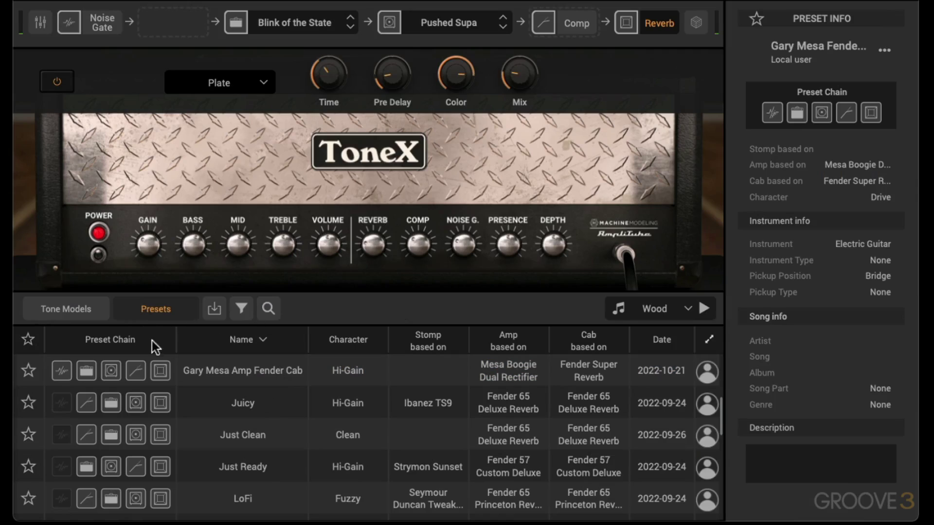
left_click(268, 308)
type("gary")
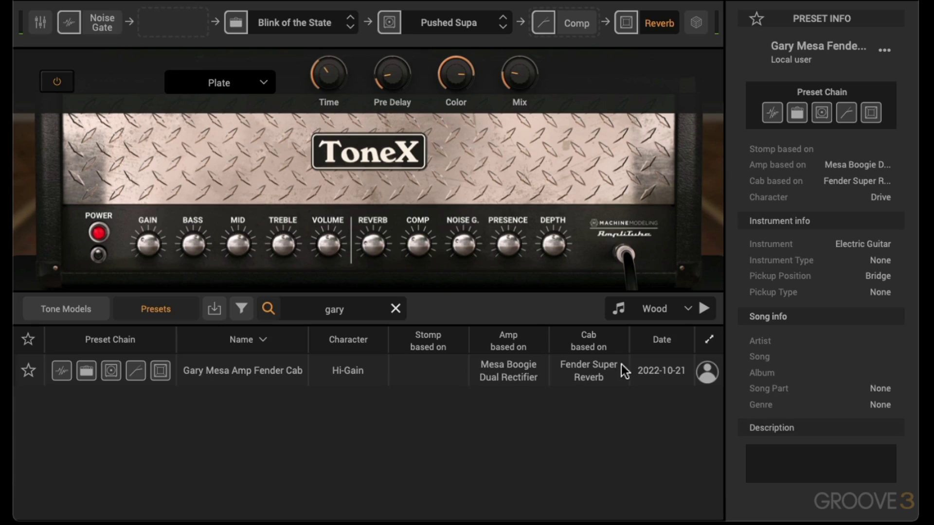
- Load the Gary Mesa Amp Fender Cab preset and dismiss its options menu without deleting
left_click(594, 372)
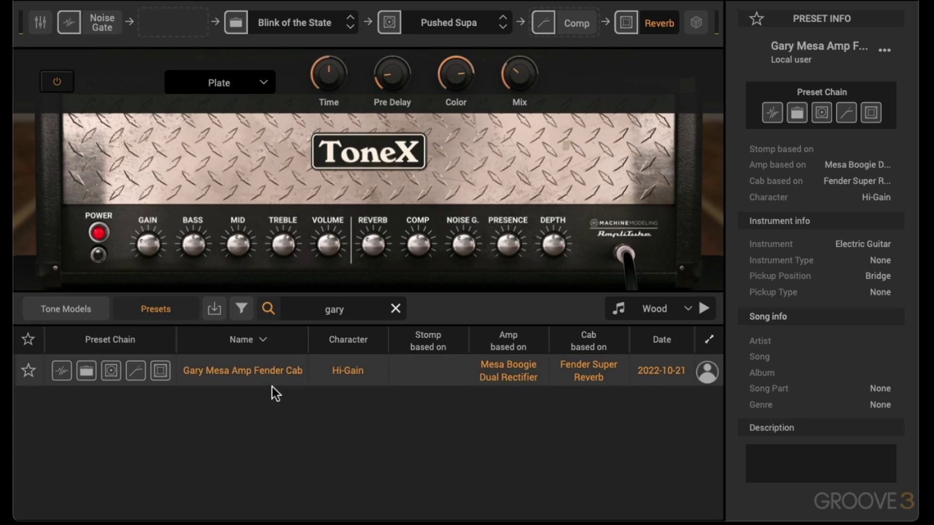
left_click(883, 50)
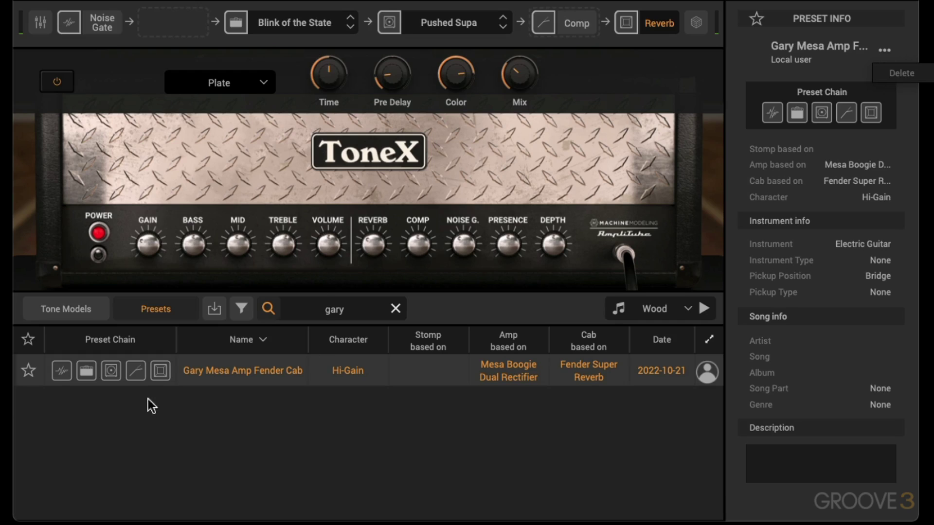
left_click(214, 366)
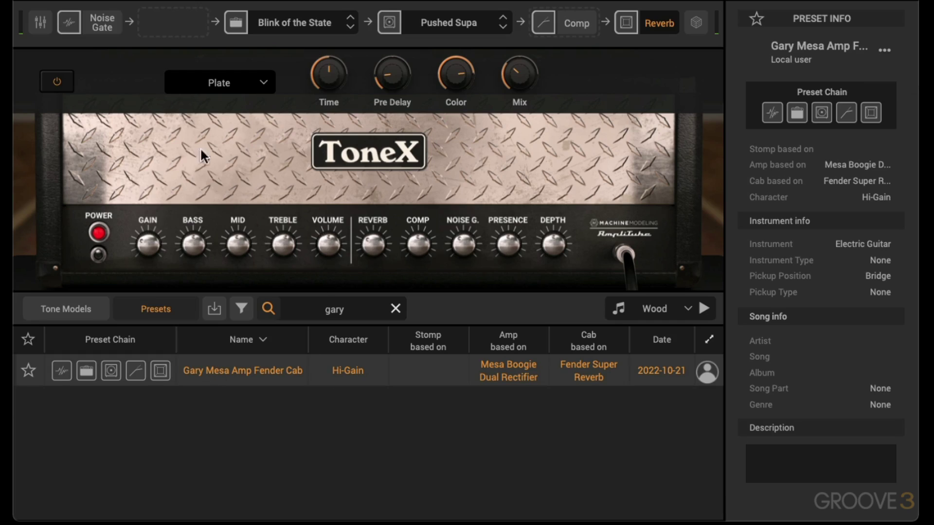